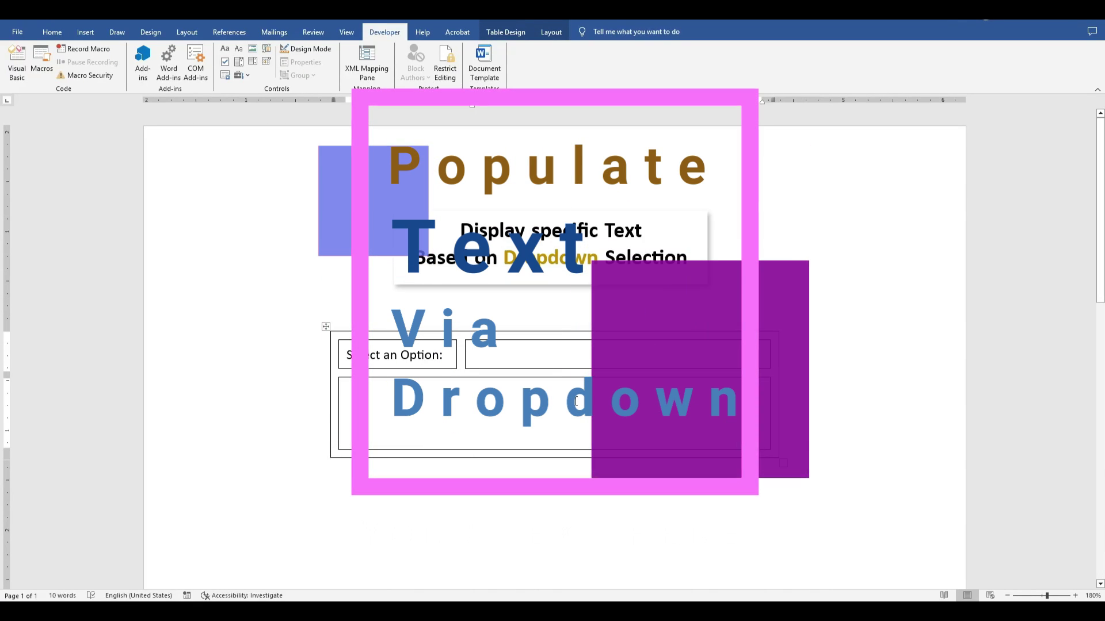
- Insert a legacy Drop-Down Form Field in the cell beside the 'Select an Option:' label
click(577, 397)
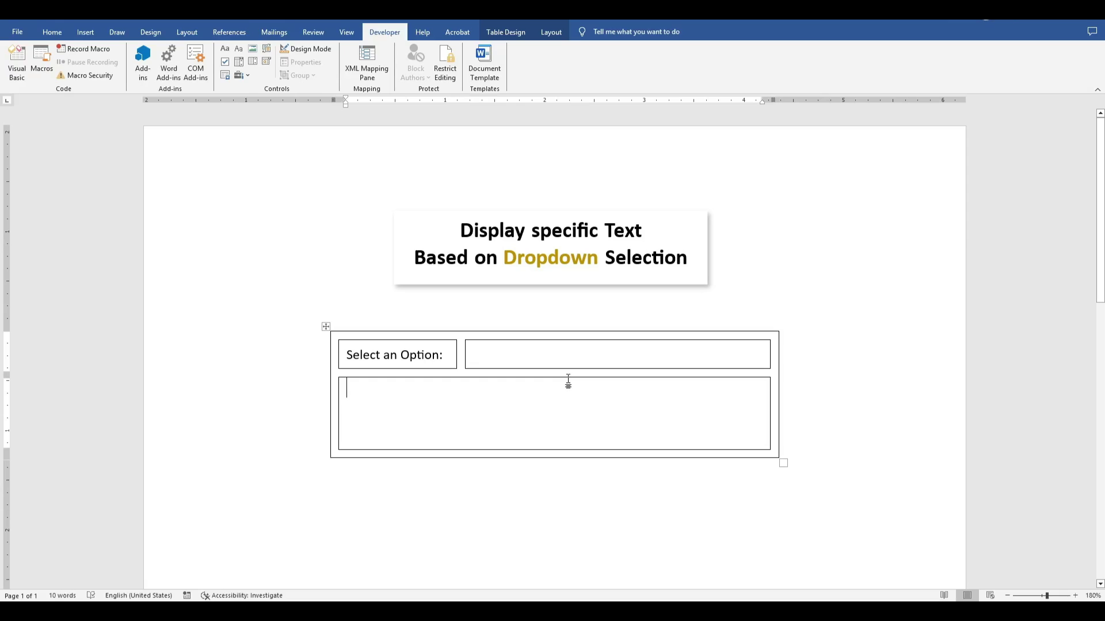
click(567, 354)
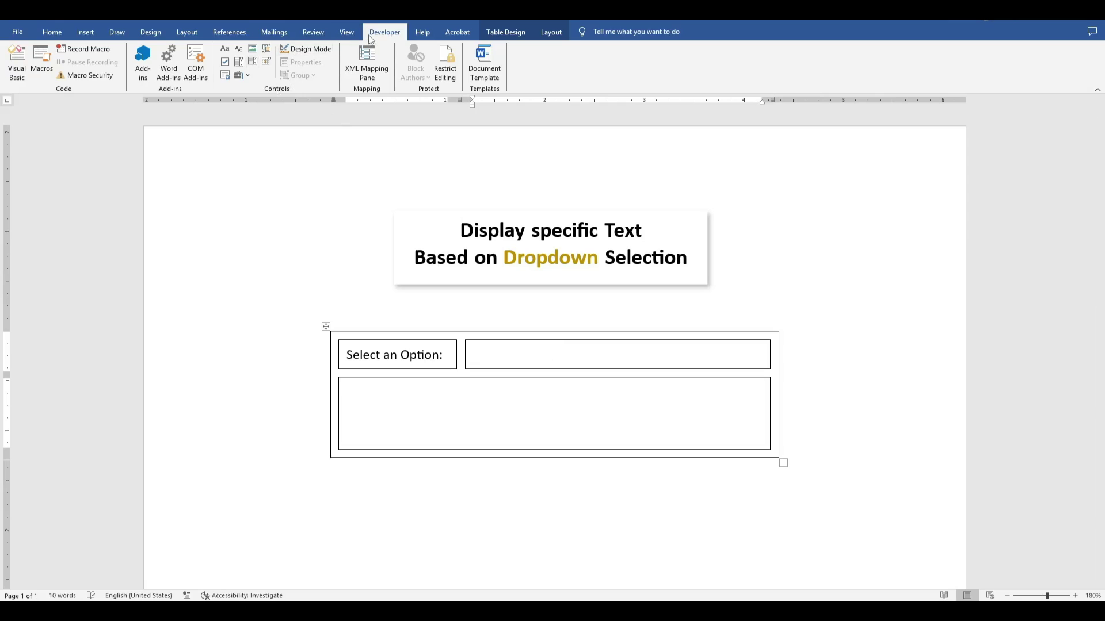
click(247, 77)
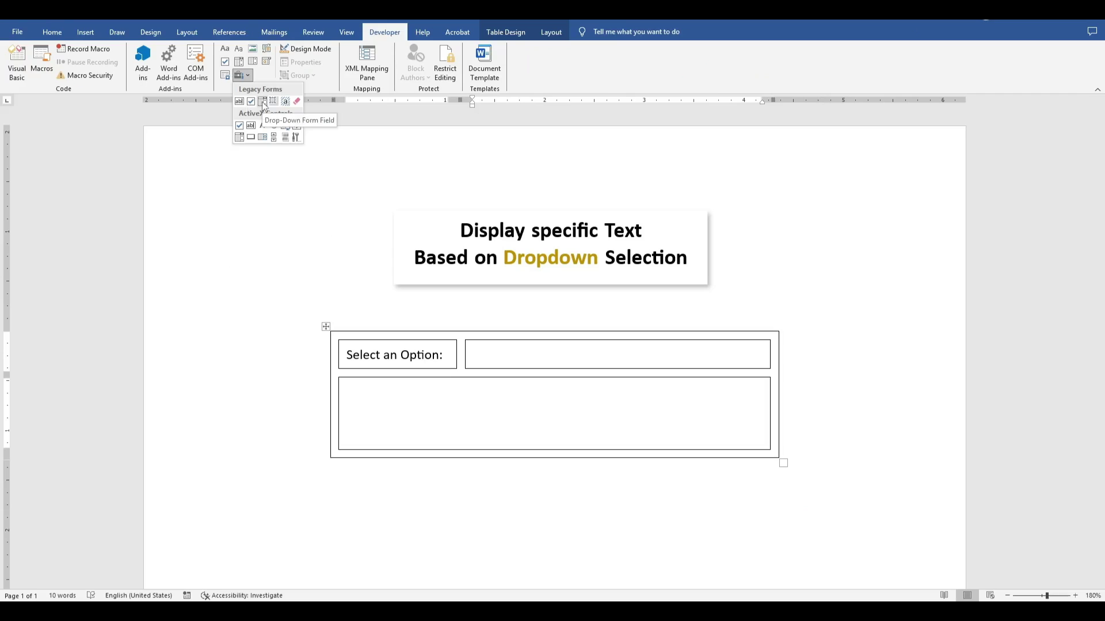
click(288, 160)
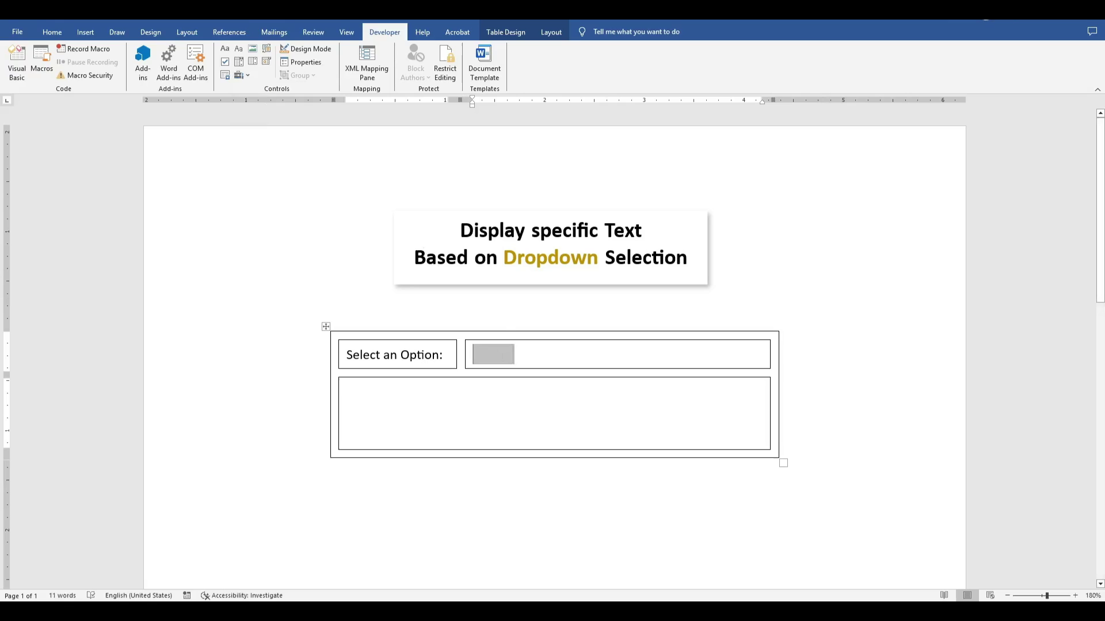
- Add United States, United Kingdom and - Select - to the drop-down field's item list
right_click(500, 357)
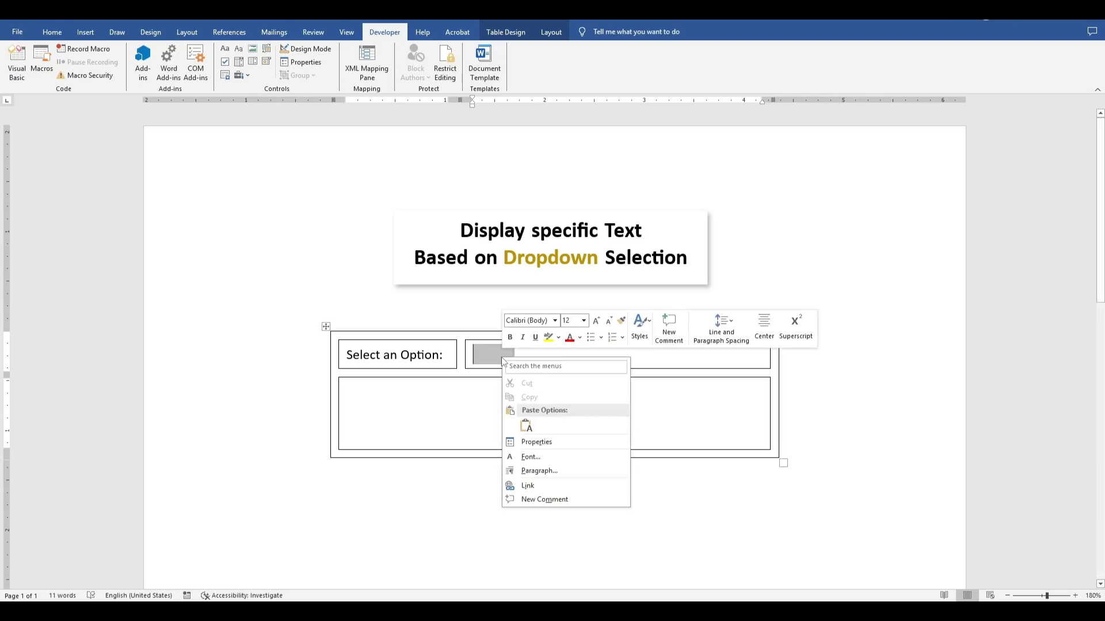
click(544, 442)
drag(530, 210, 621, 303)
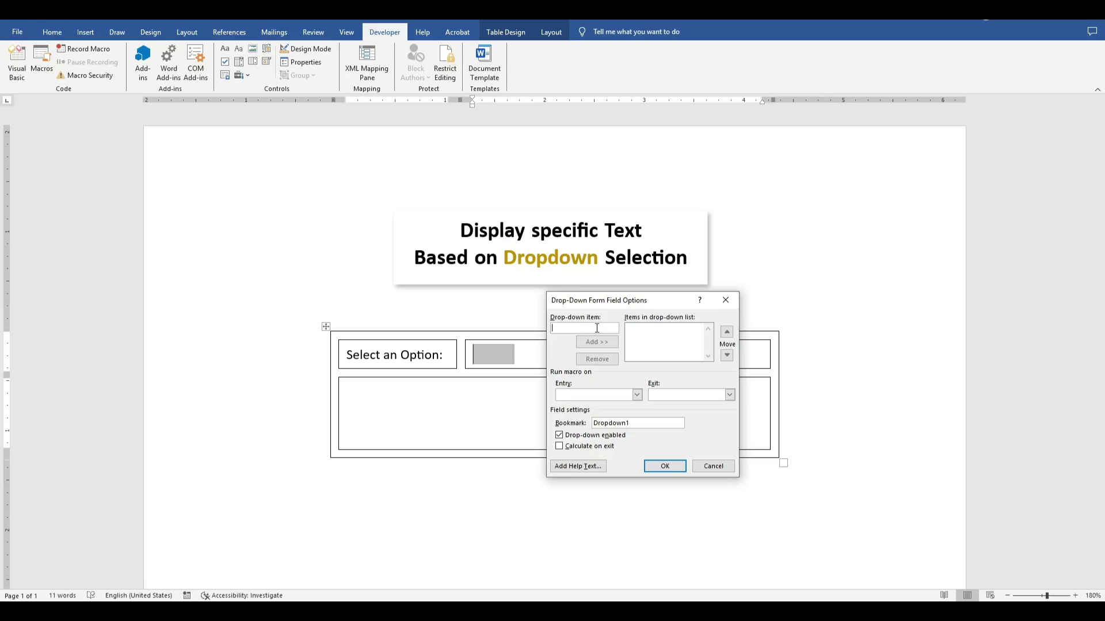
text(United States)
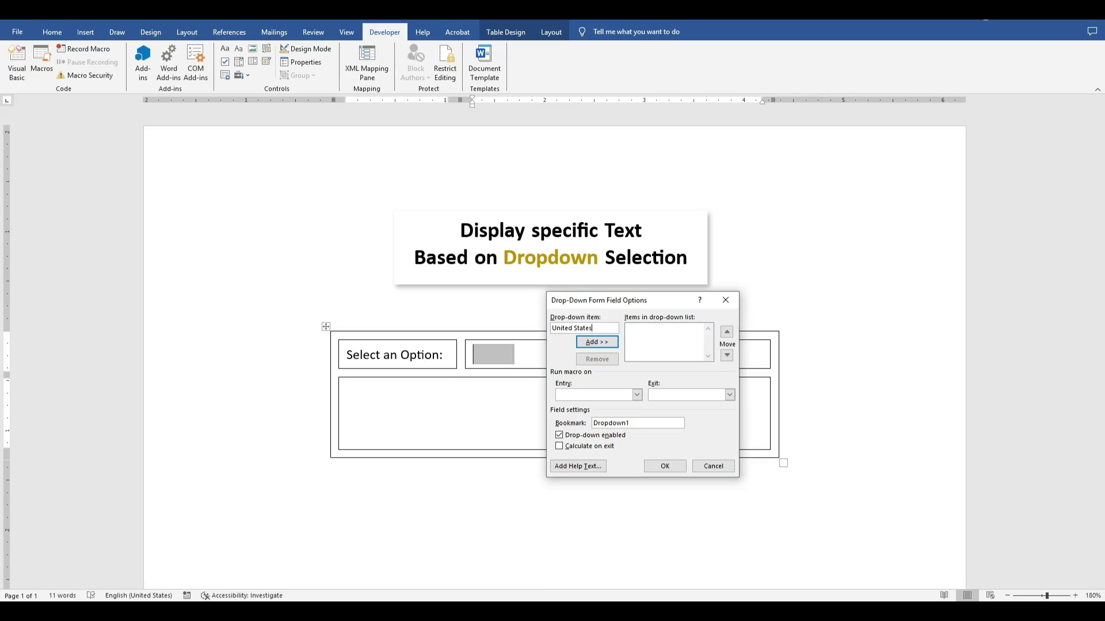
key(Return)
text(United)
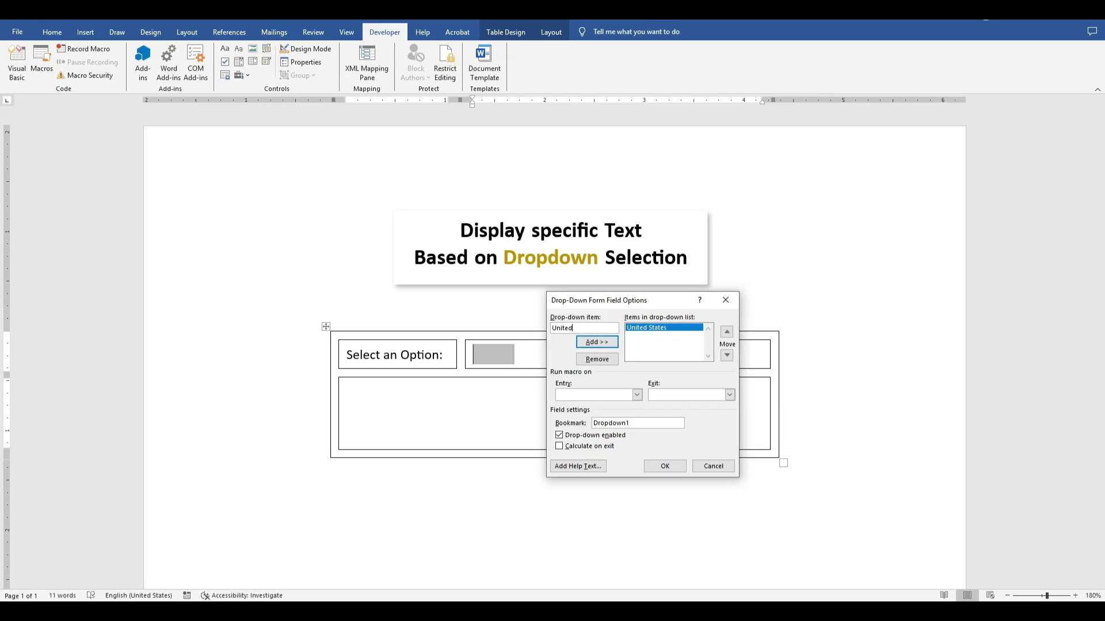
text(om)
key(Return)
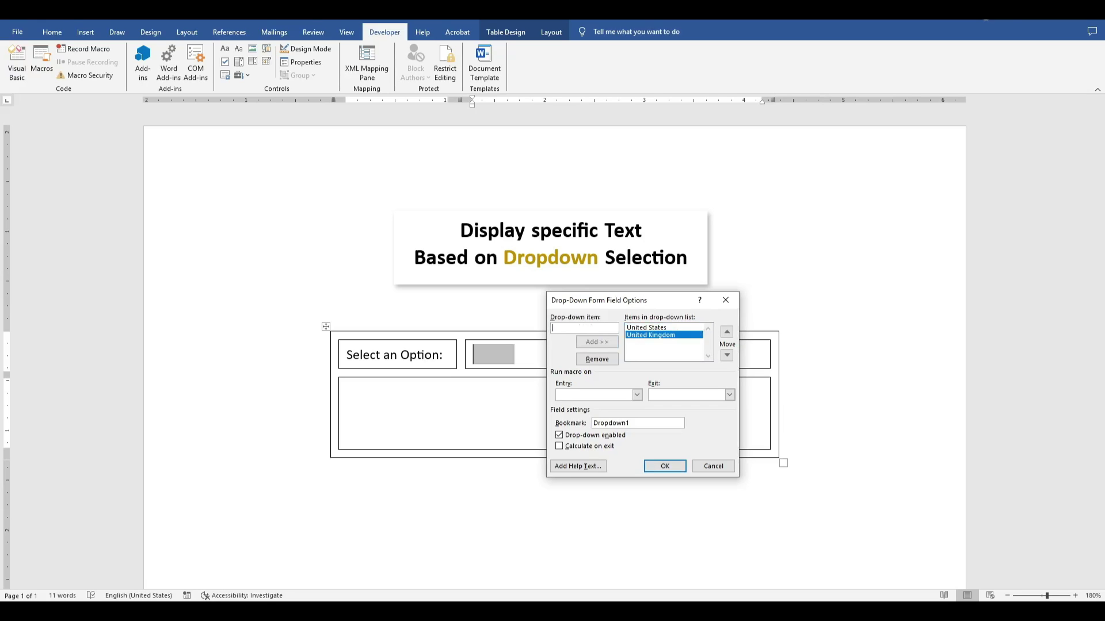
text(- Select -)
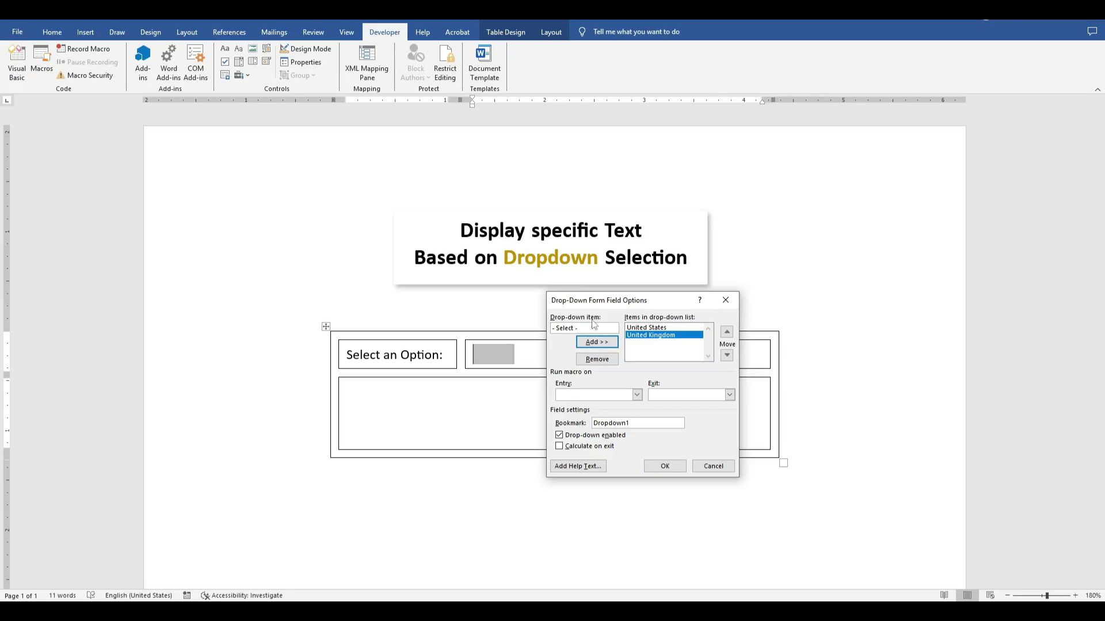
key(Return)
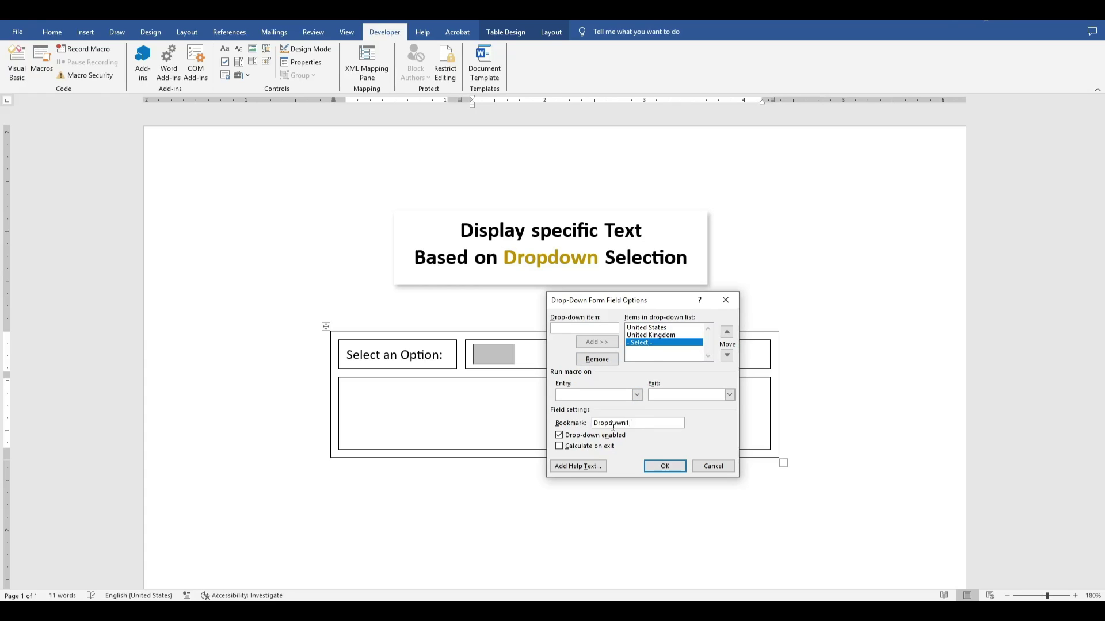
- Rename the field's bookmark to Count, enable Calculate on exit, and apply the settings
double_click(613, 425)
text(ield1)
click(560, 447)
click(665, 467)
click(519, 396)
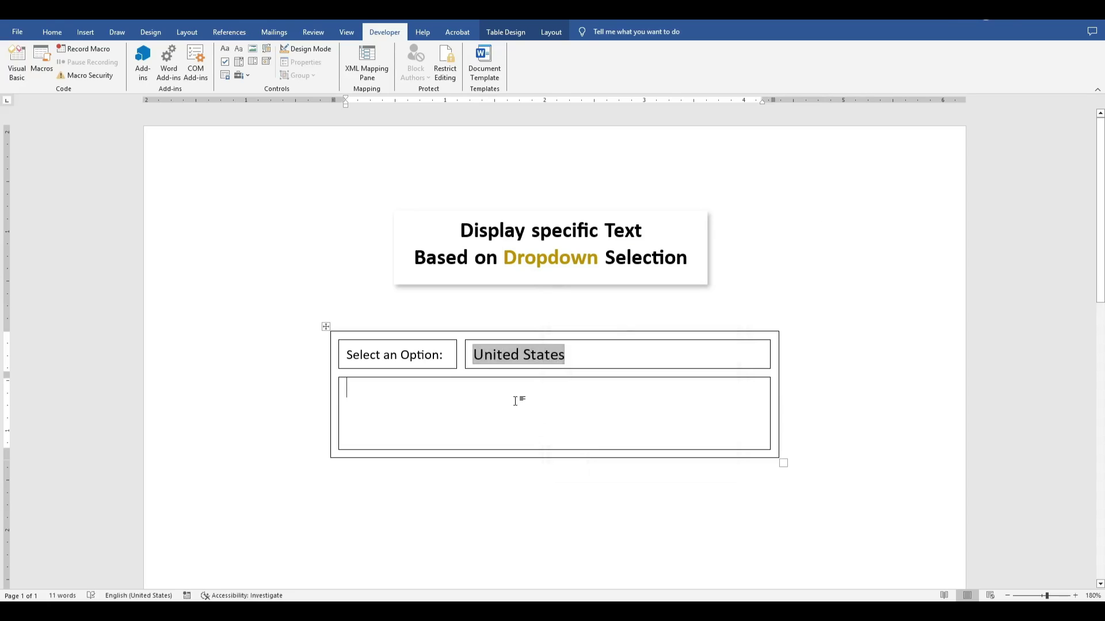
- Build the outer IF field with a nested REF Count field and the United States description
key(ctrl+F9)
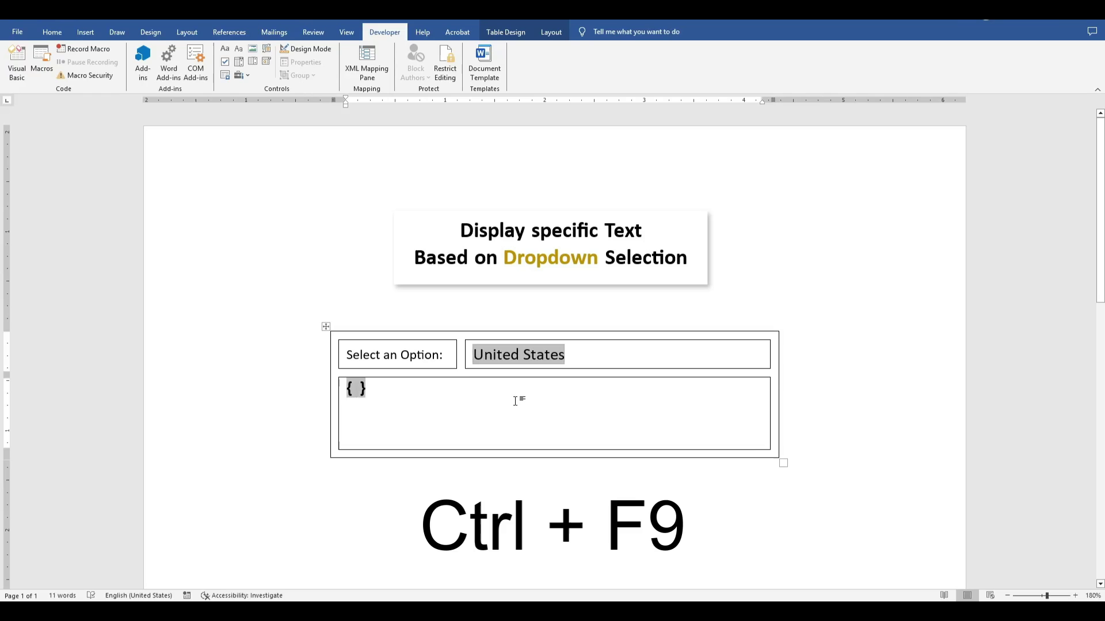
text(IF)
key(ctrl+F9)
text(REF Count )
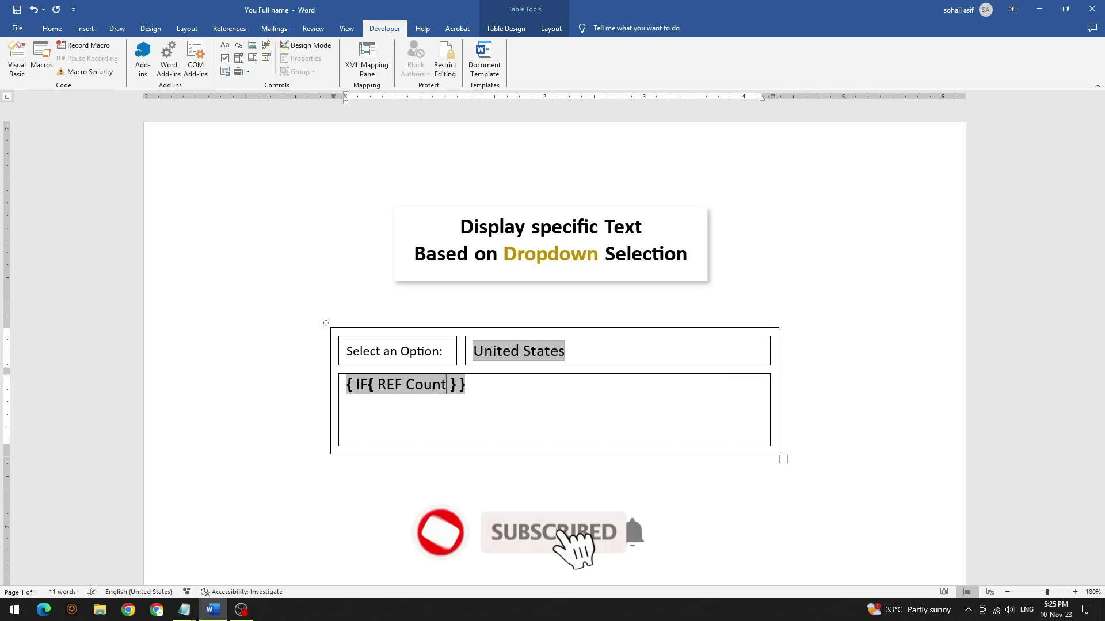
text(="United" States" "")
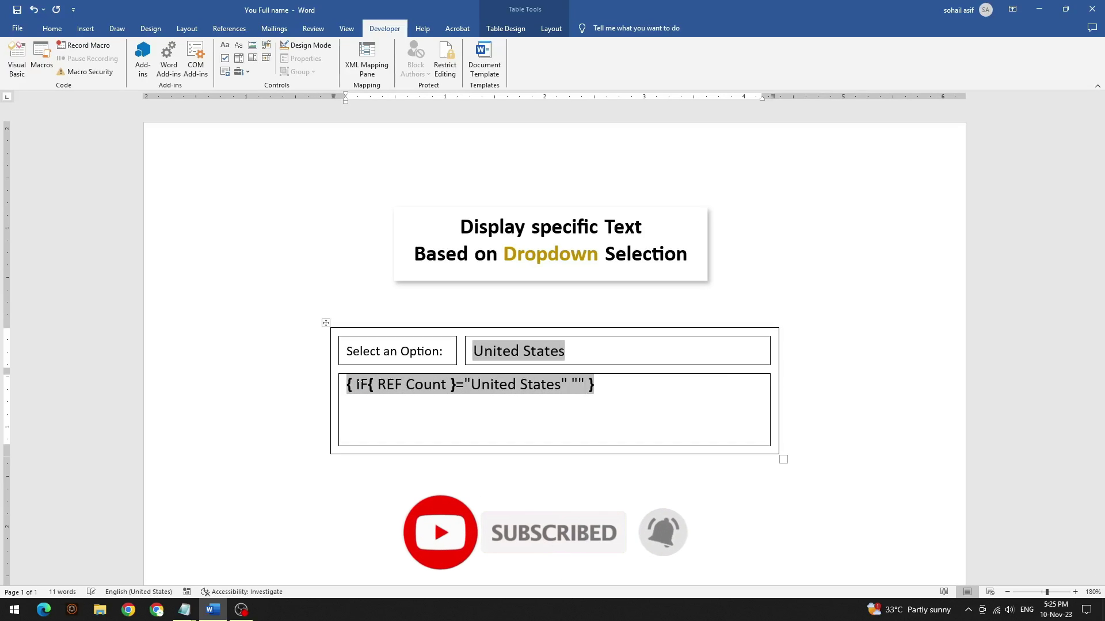
right_click(717, 367)
click(725, 389)
right_click(577, 384)
click(605, 435)
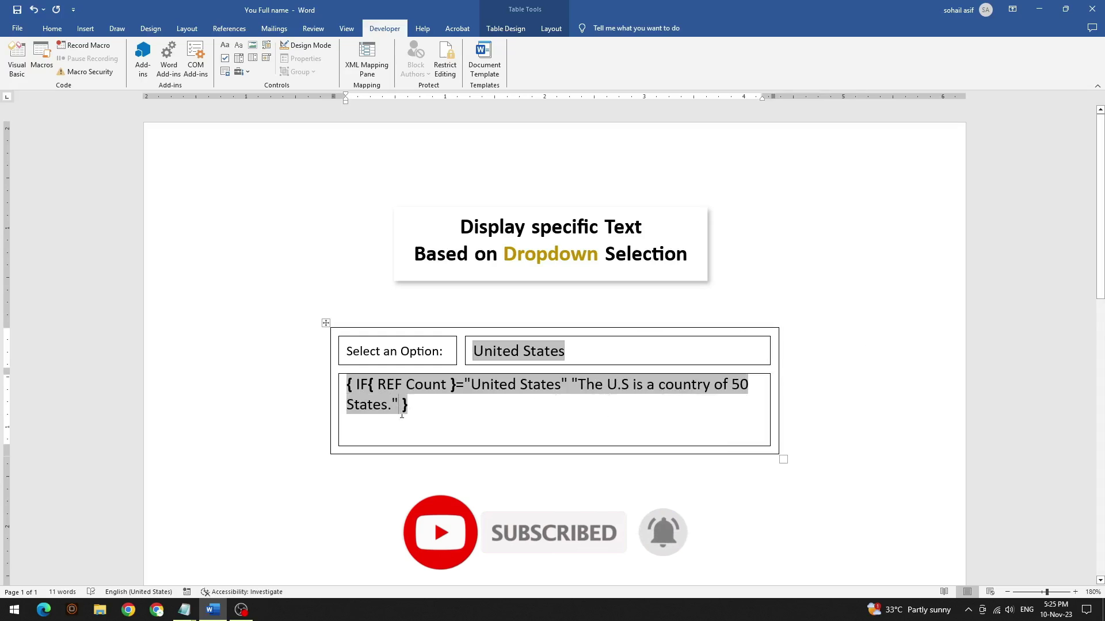
- Add a second nested IF field for United Kingdom containing a copied REF Count reference
key(ctrl+F9)
text(IF)
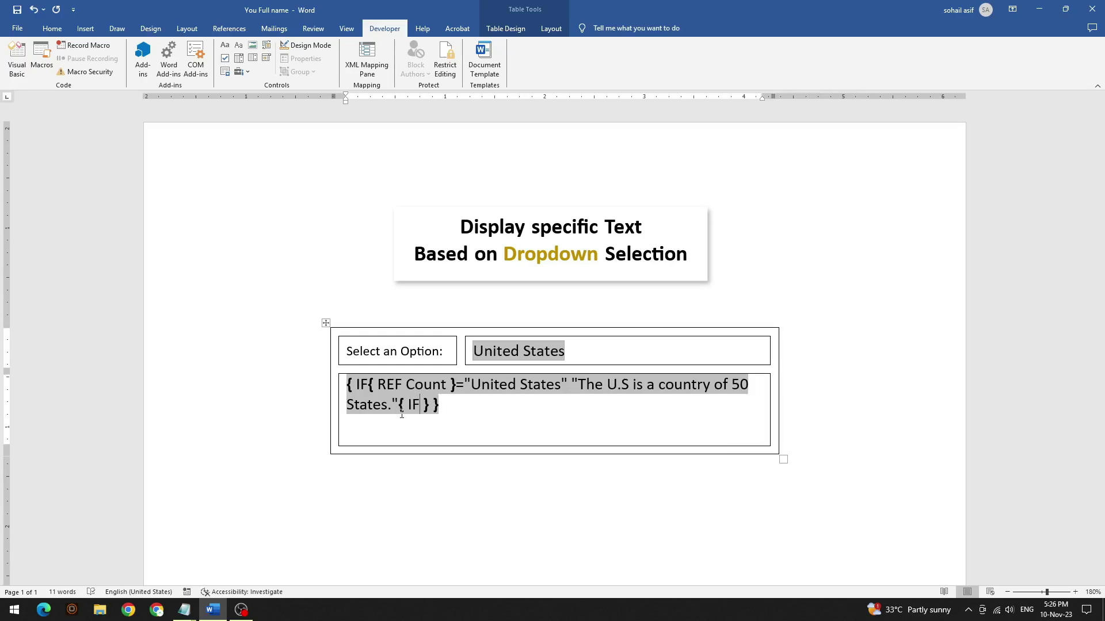
key(ctrl+F9)
double_click(414, 384)
key(ctrl+c)
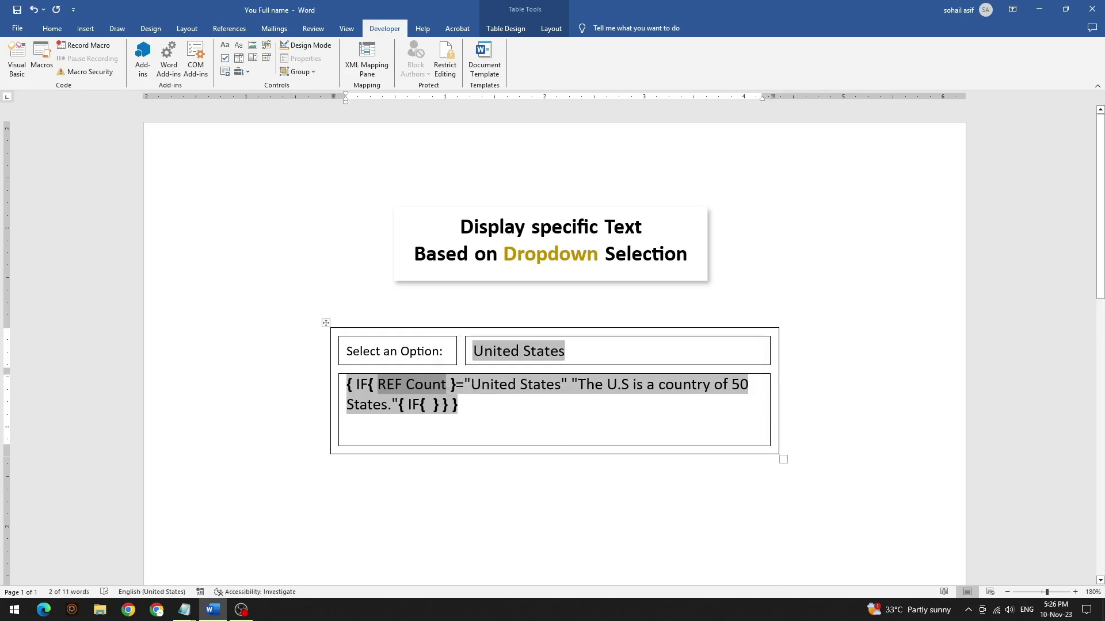
click(429, 405)
key(ctrl+v)
click(507, 477)
text(="Un)
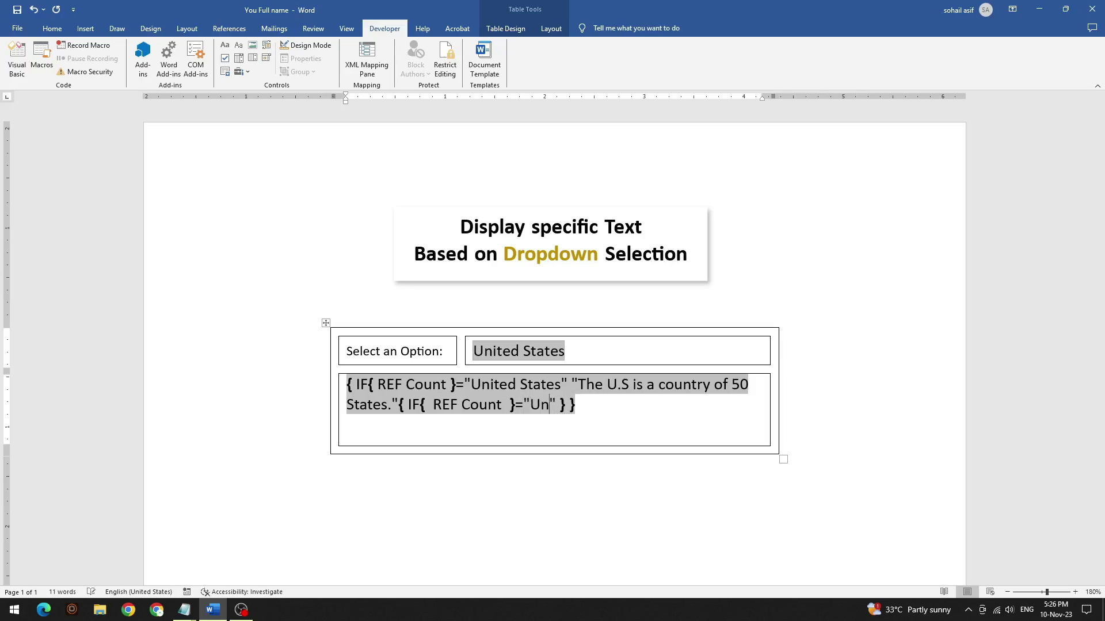
text(ited Kingdom" "")
- Paste the United Kingdom 'four countries' sentence from Notepad between the nested IF's empty quotes
key(Left)
key(alt+Tab)
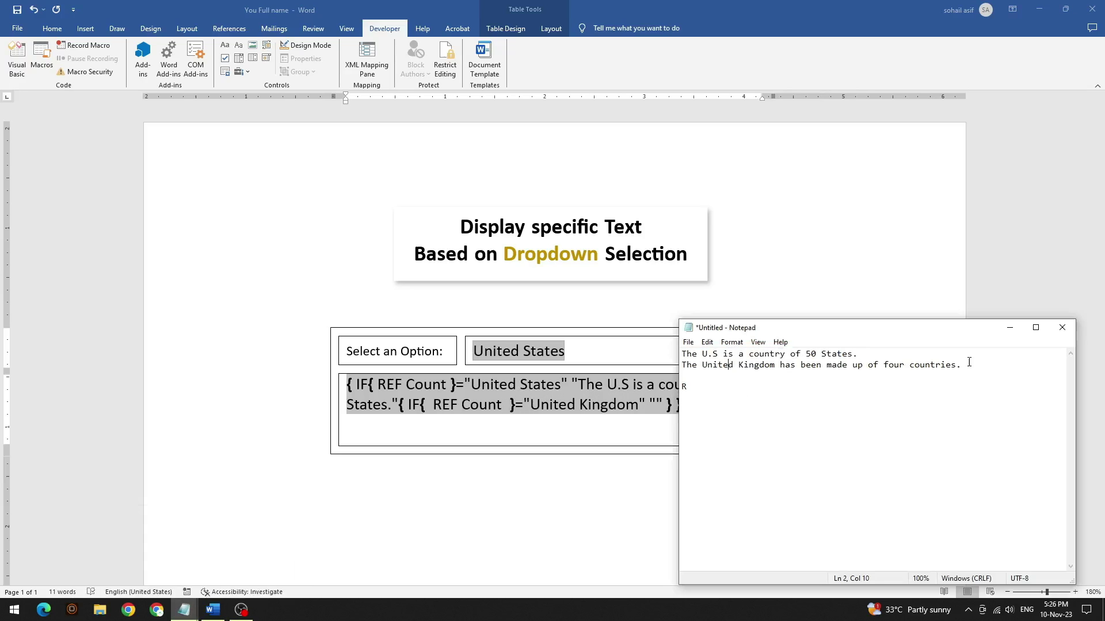
triple_click(777, 367)
key(ctrl+c)
key(alt+Tab)
key(ctrl+v)
click(646, 405)
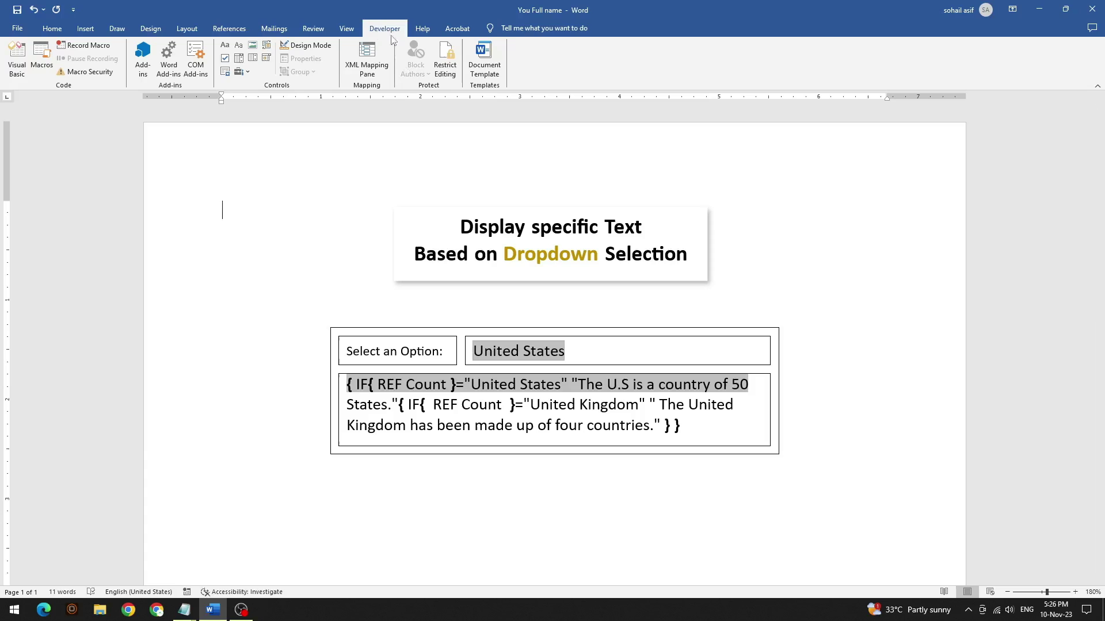
- Restrict editing to Filling in forms and enforce protection without a password
click(444, 65)
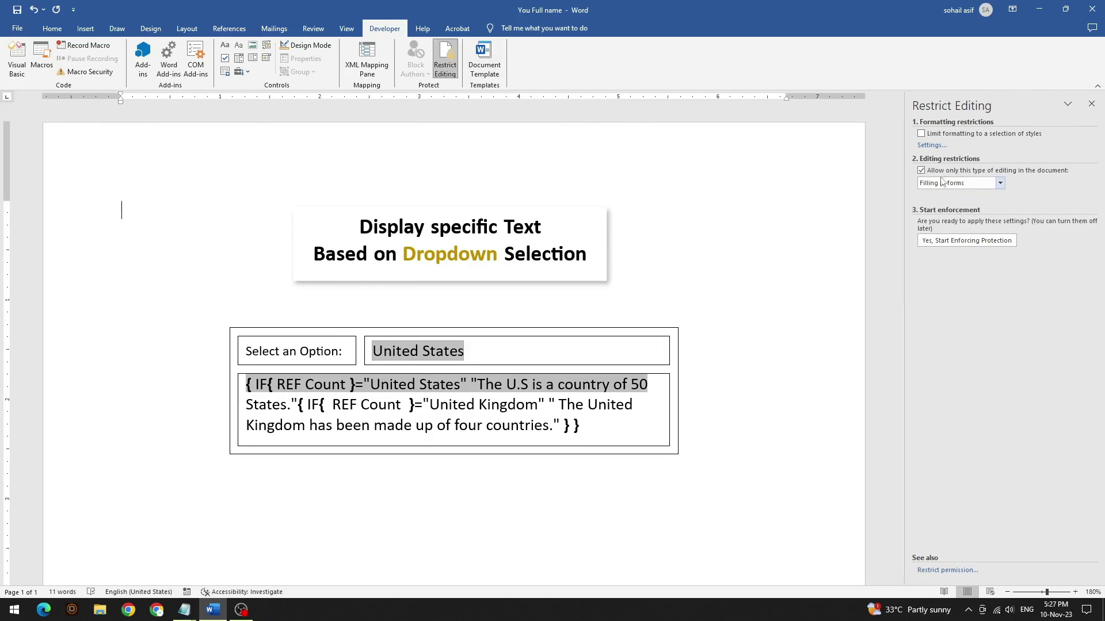
click(921, 170)
click(999, 184)
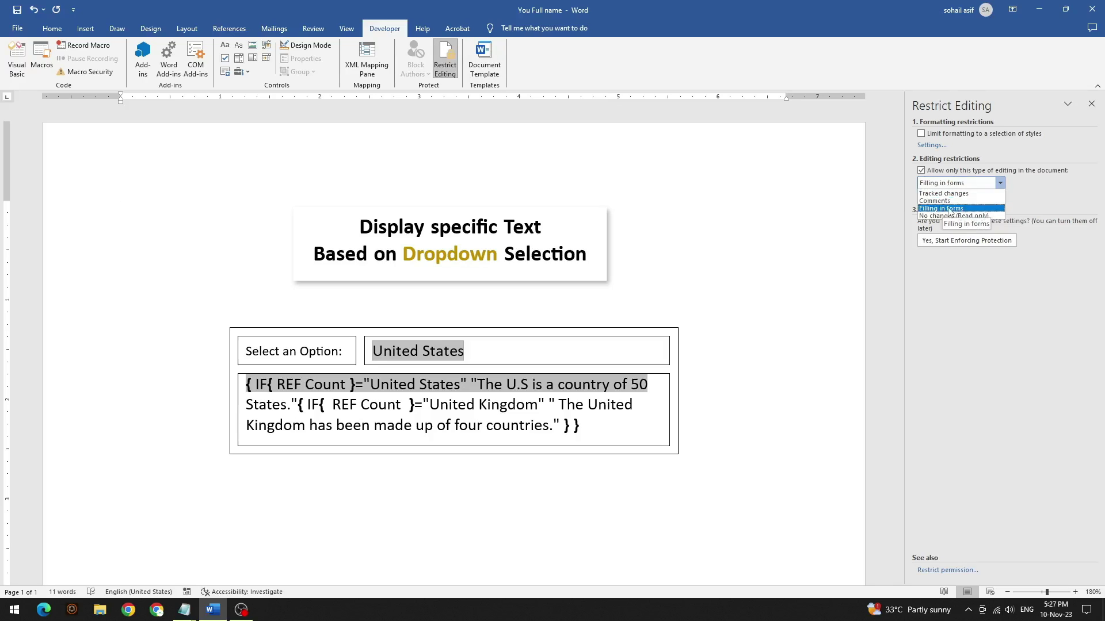
click(932, 209)
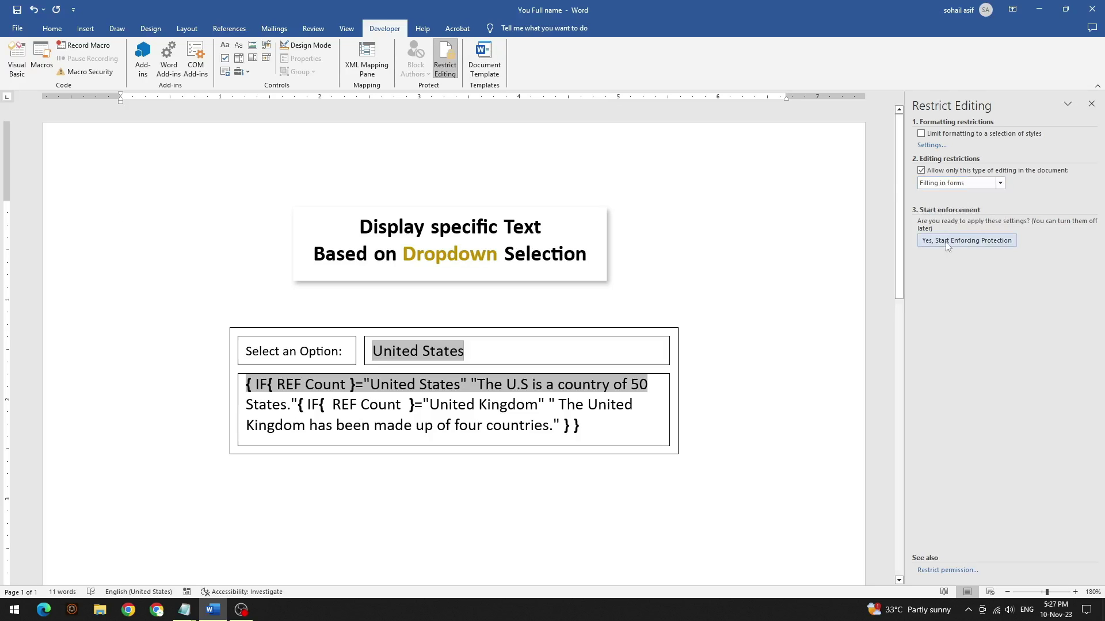
click(967, 241)
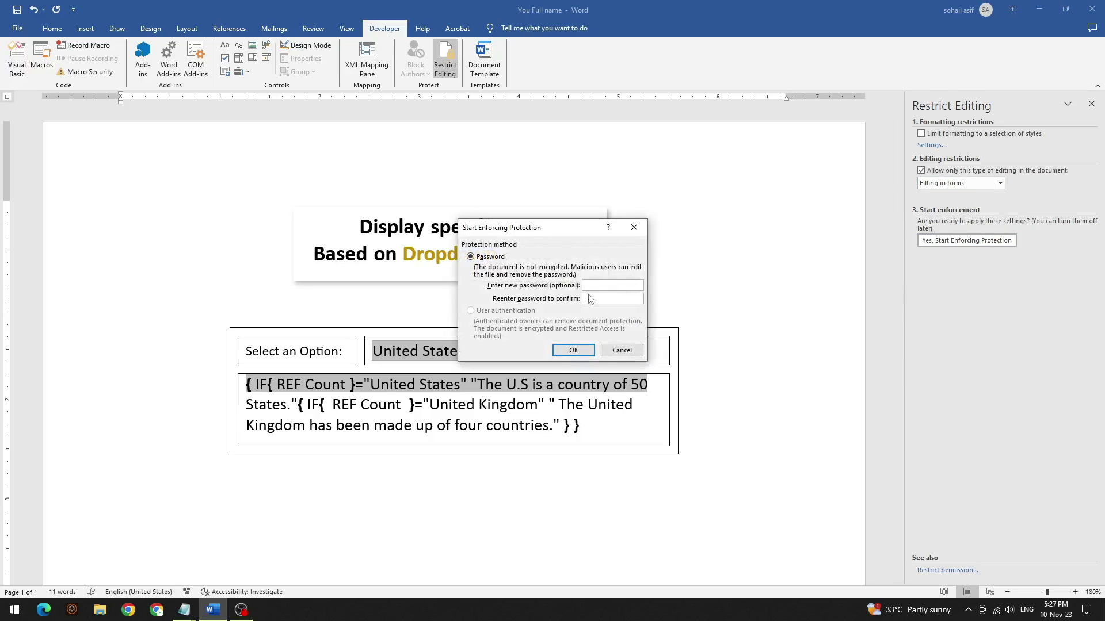
click(574, 351)
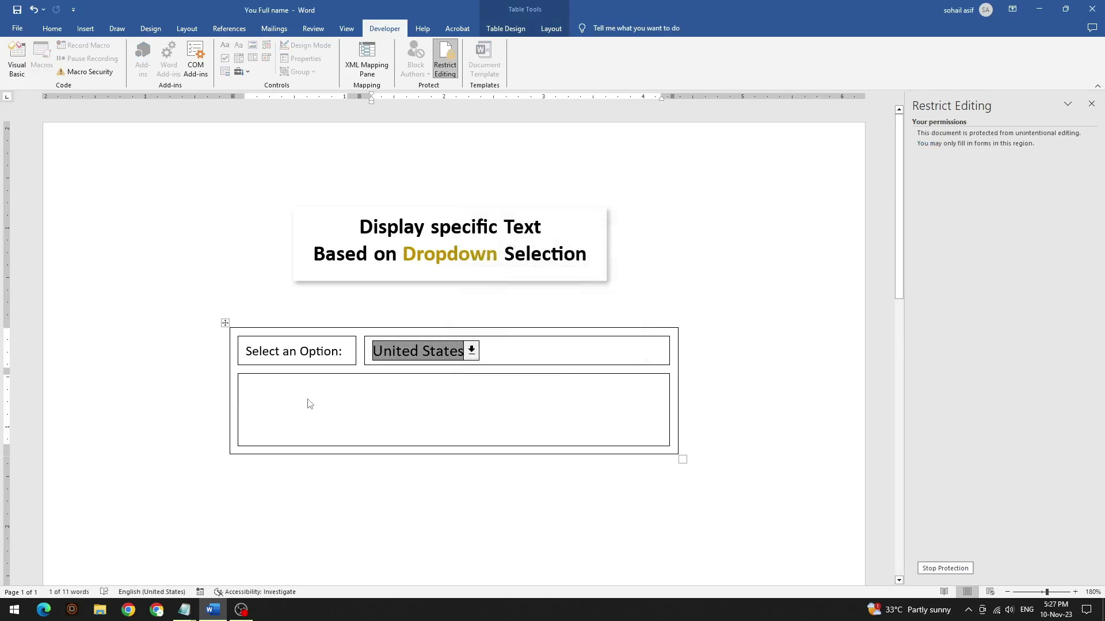
- Try the country choices - Select -, United States and United Kingdom in turn
click(471, 351)
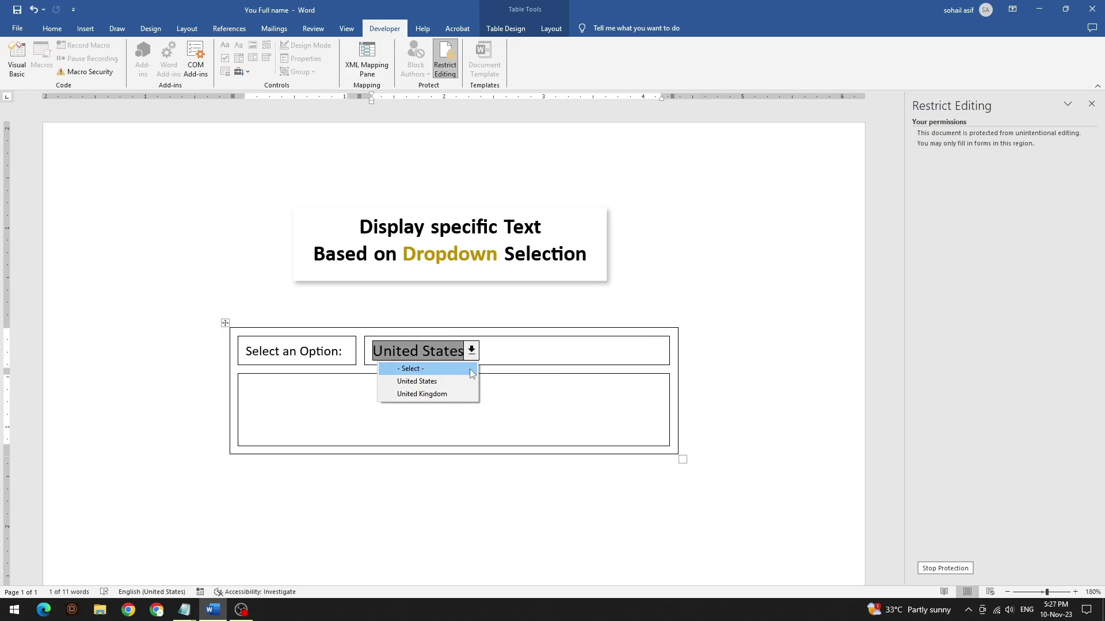
click(469, 368)
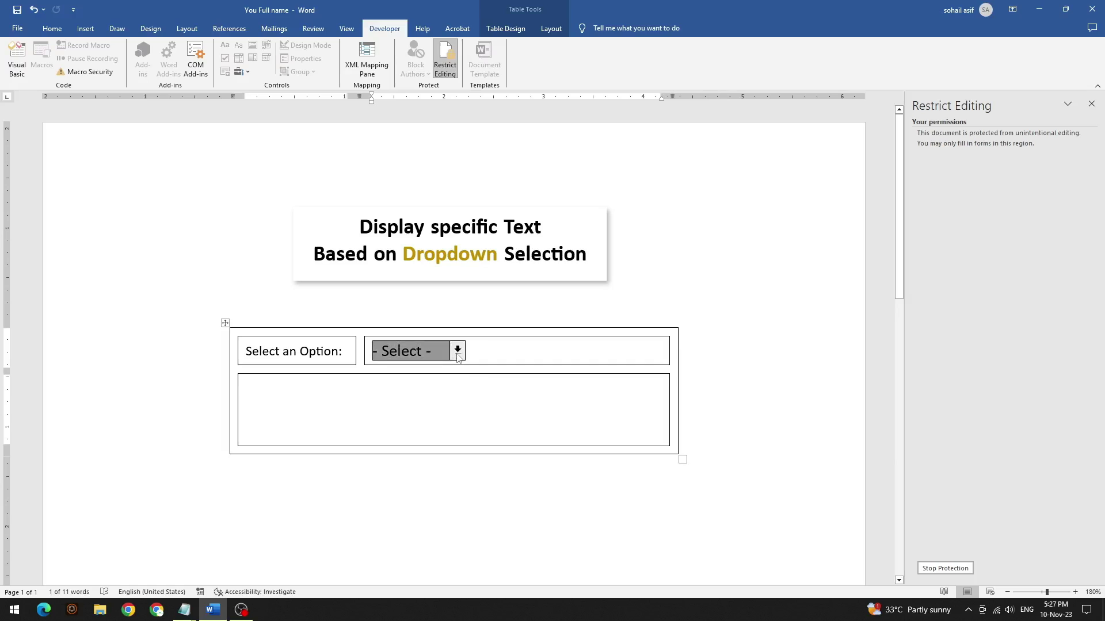
click(458, 351)
click(406, 382)
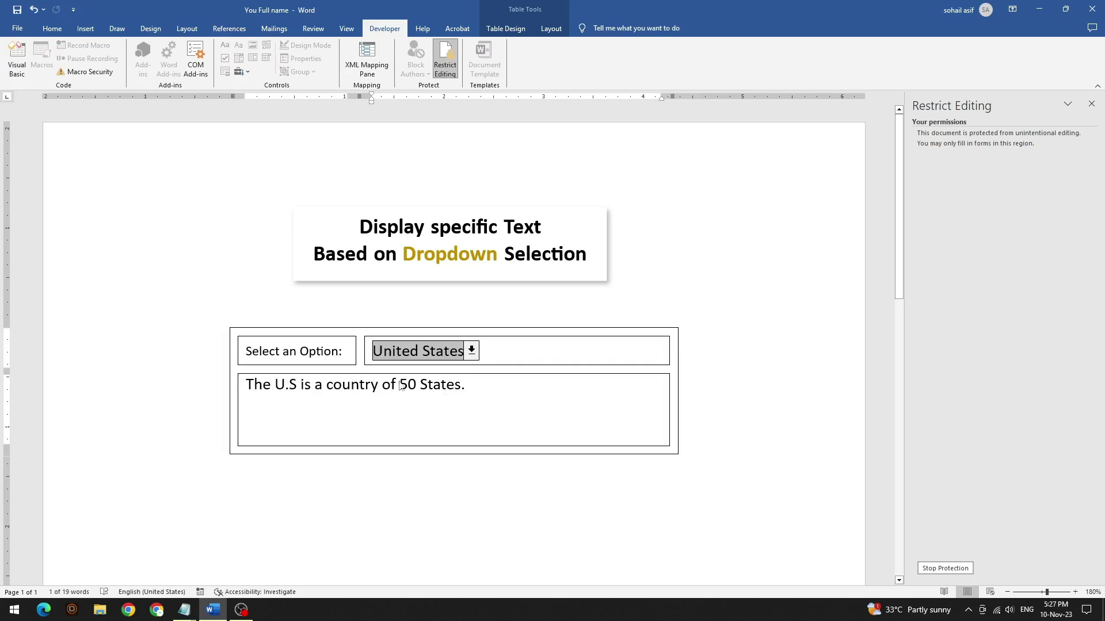
click(473, 354)
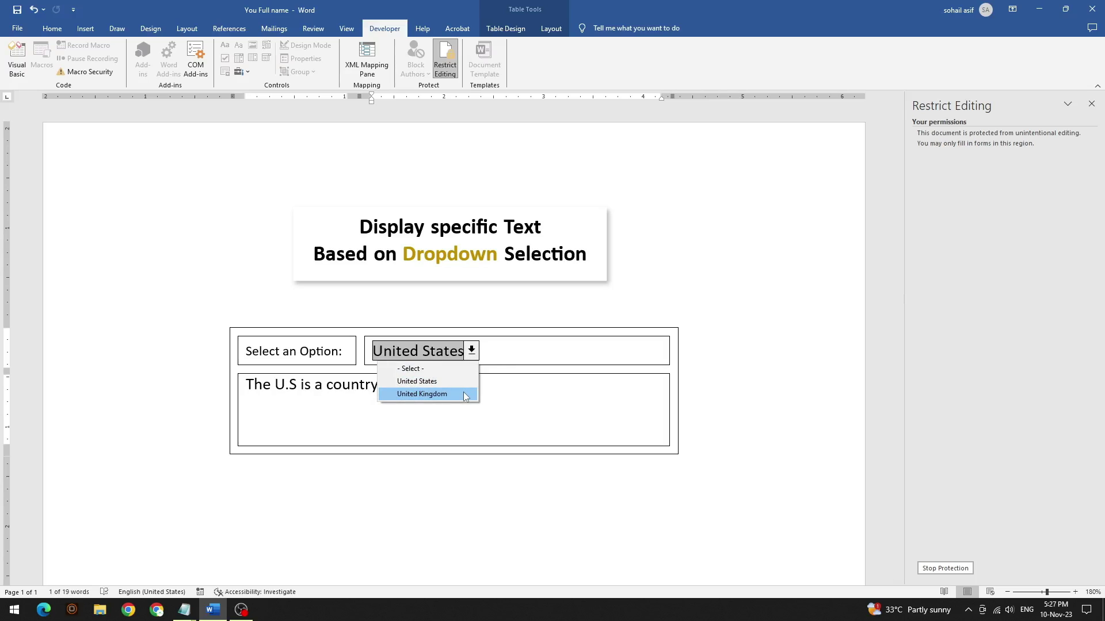
click(423, 397)
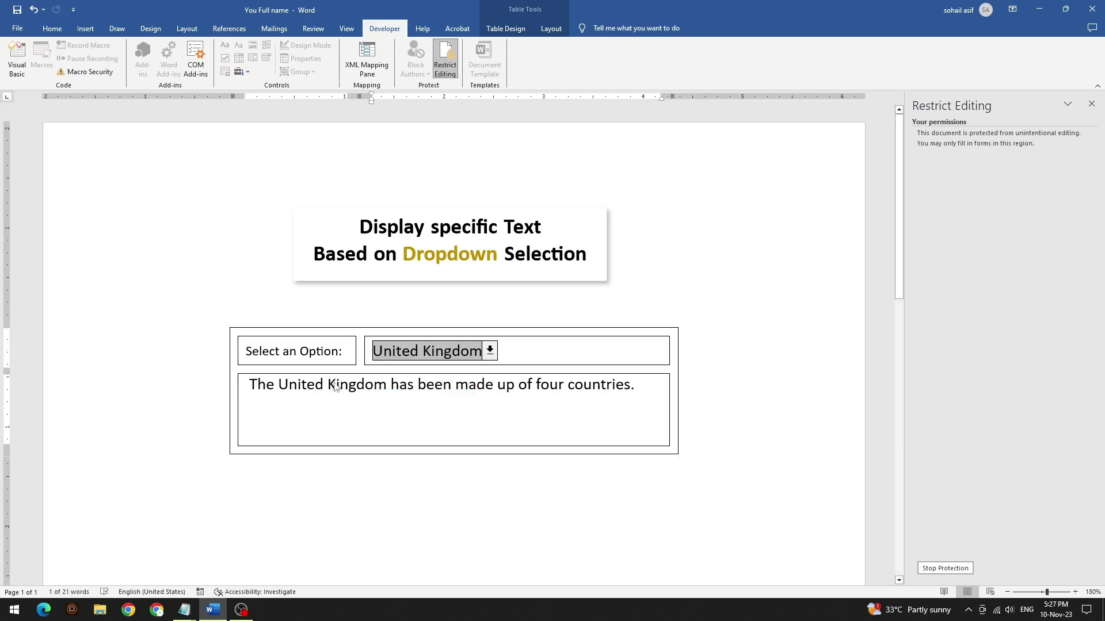
- Reselect - Select - and United States to show its 50-States sentence, then settle on United Kingdom
click(489, 351)
click(424, 370)
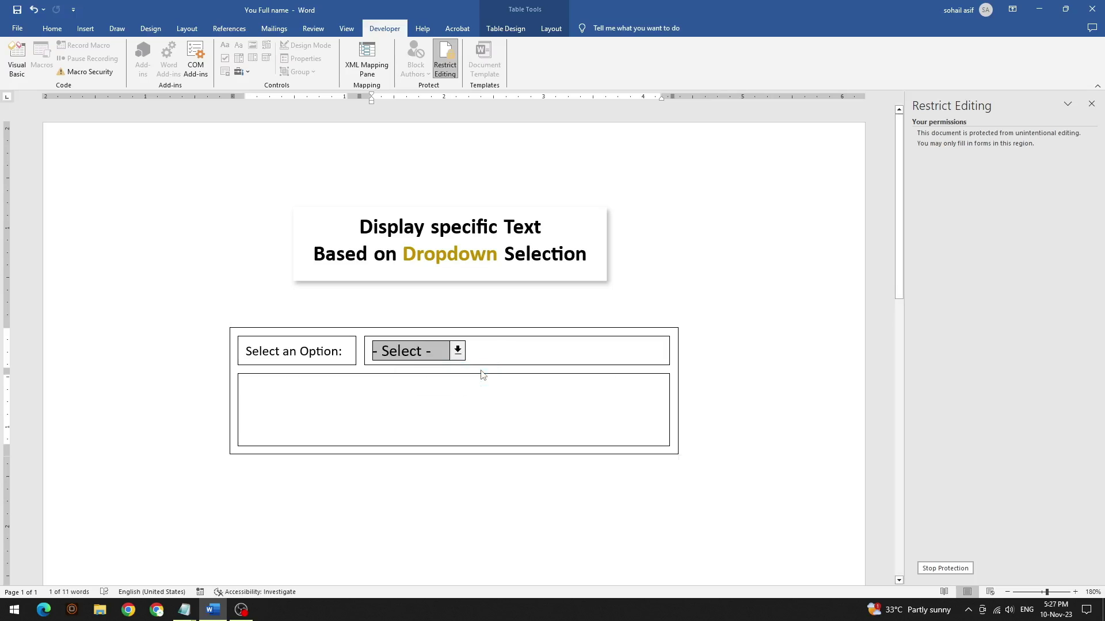
click(458, 352)
click(414, 382)
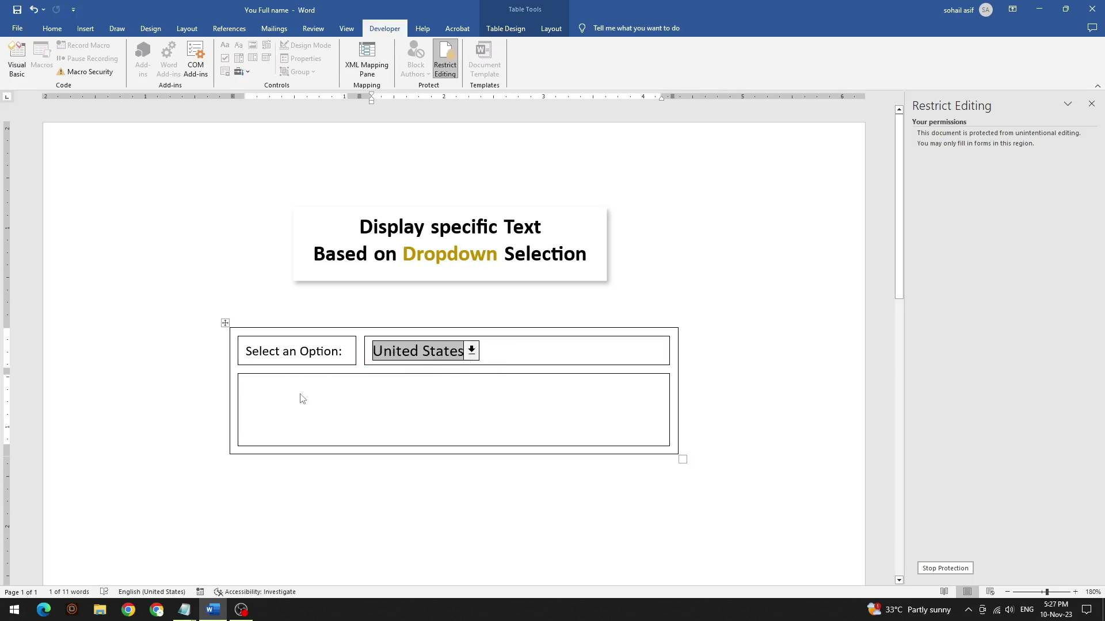
click(338, 398)
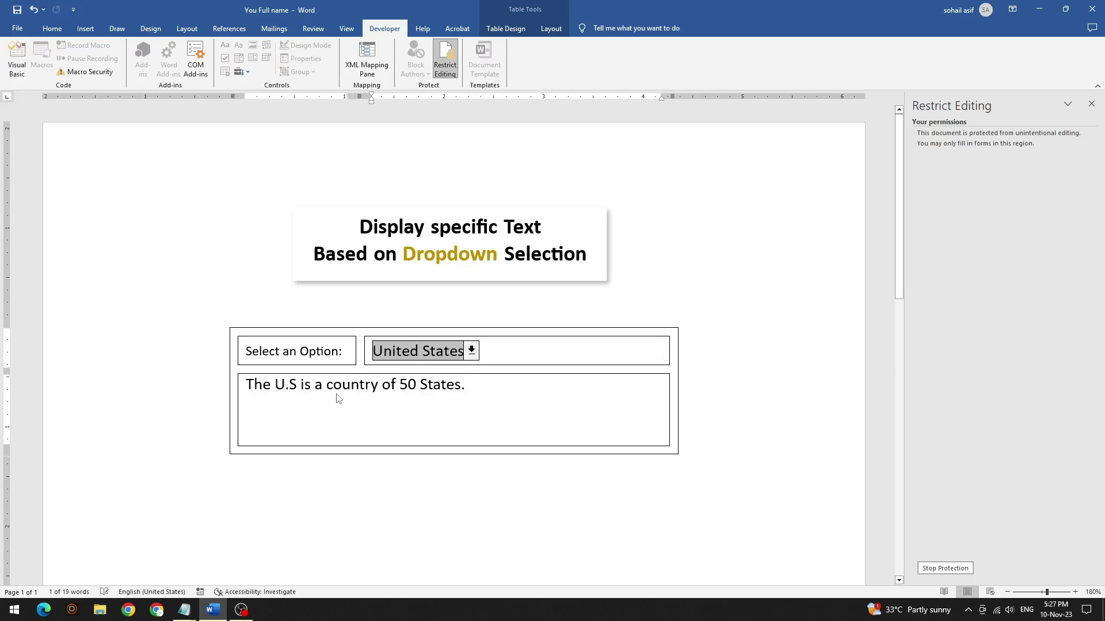
click(471, 353)
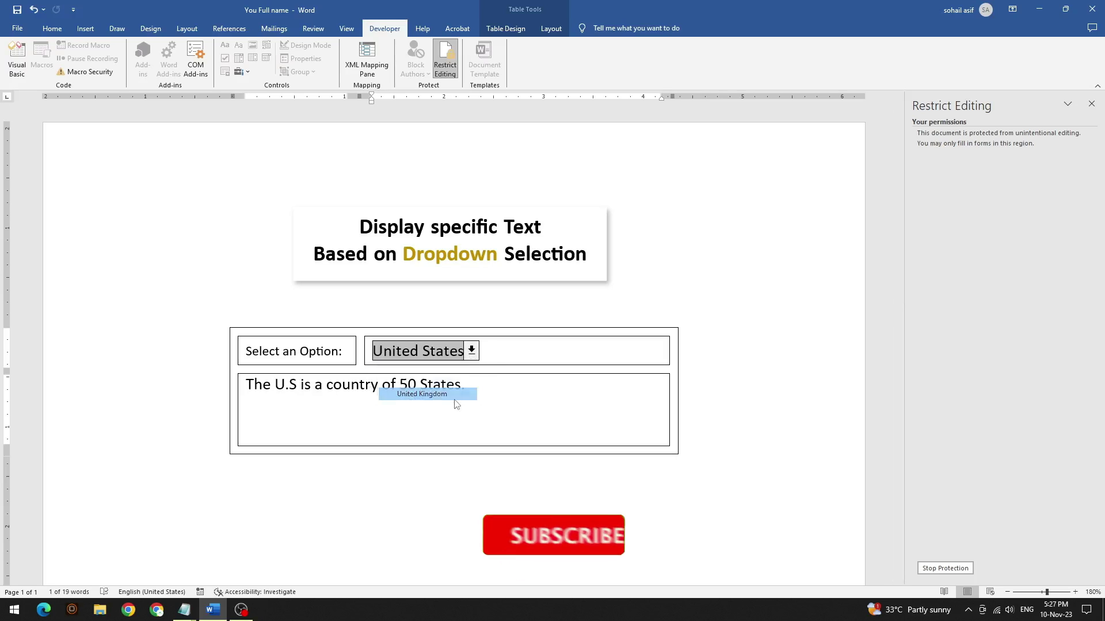
click(432, 380)
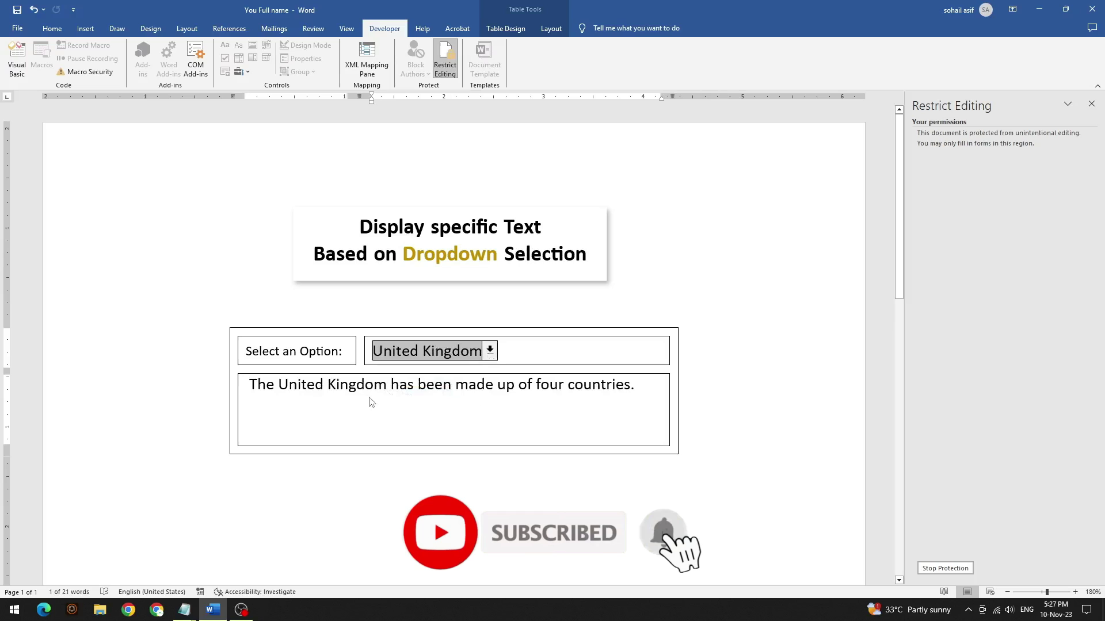
click(489, 350)
click(445, 394)
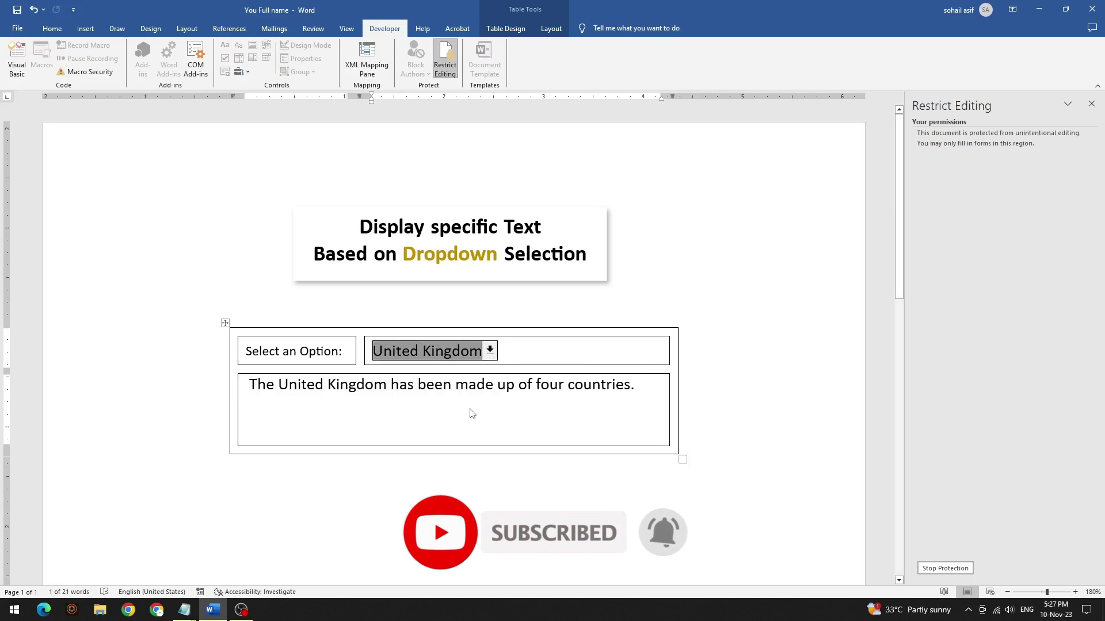